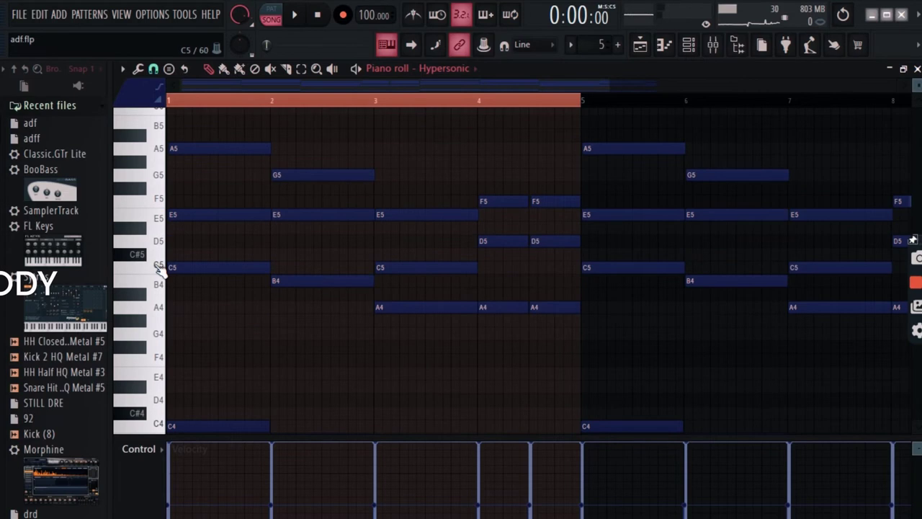
# - Examine the Hypersonic melody notes, and play the Nexus pattern in the piano roll with all its bars in view
pyautogui.scroll(-1, 159, 288)
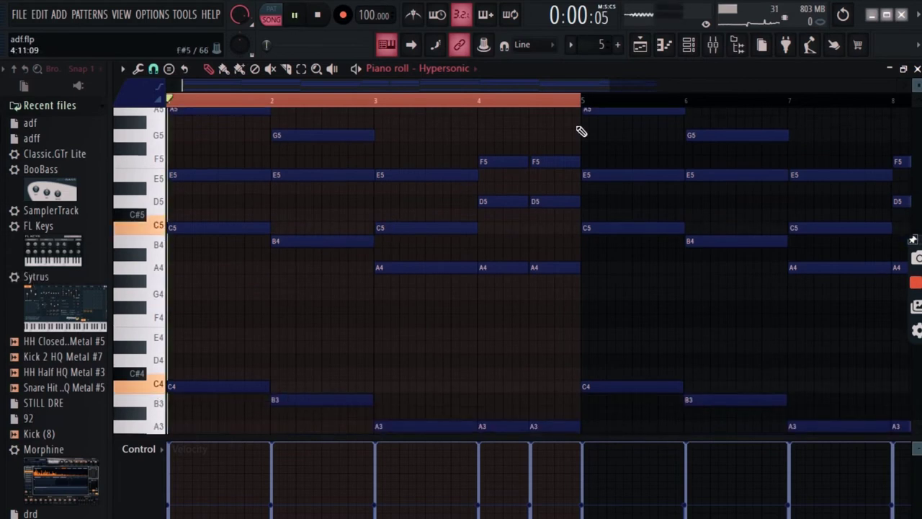
pyautogui.click(643, 48)
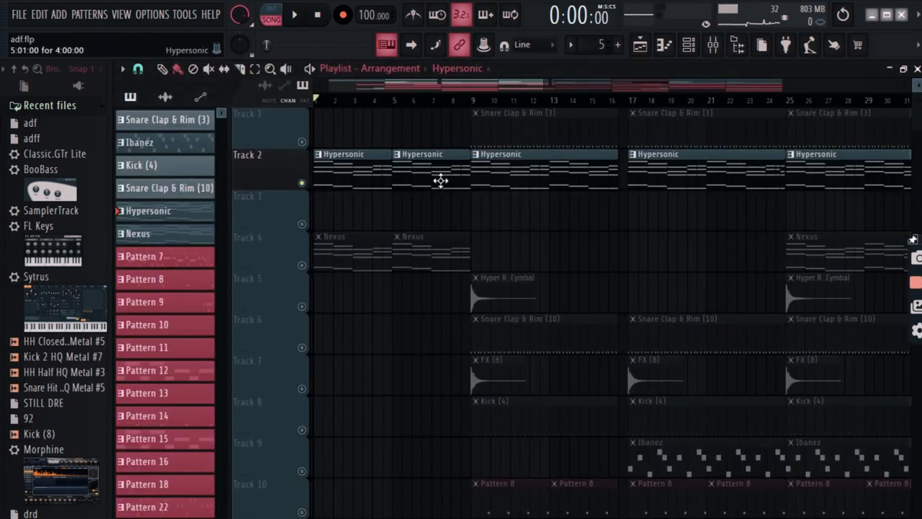
pyautogui.doubleClick(338, 262)
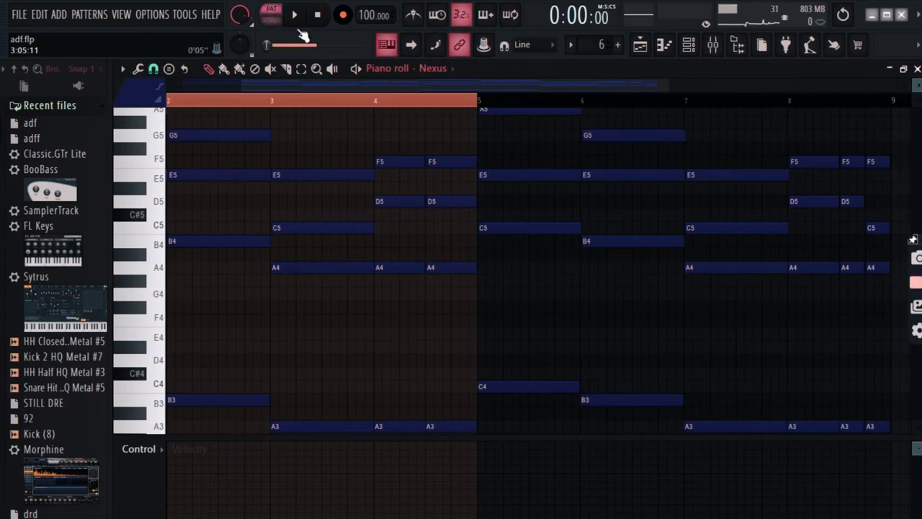
pyautogui.click(294, 15)
pyautogui.moveTo(636, 91); pyautogui.dragTo(831, 136)
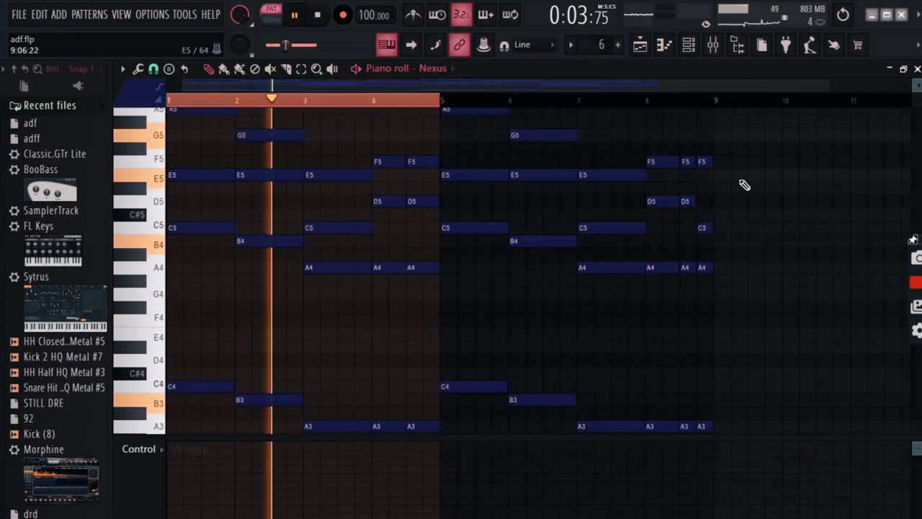
# - Set the Wobble amount to 35 % in the RC-20 Retro Color effect on the Nexus mixer track
pyautogui.click(715, 46)
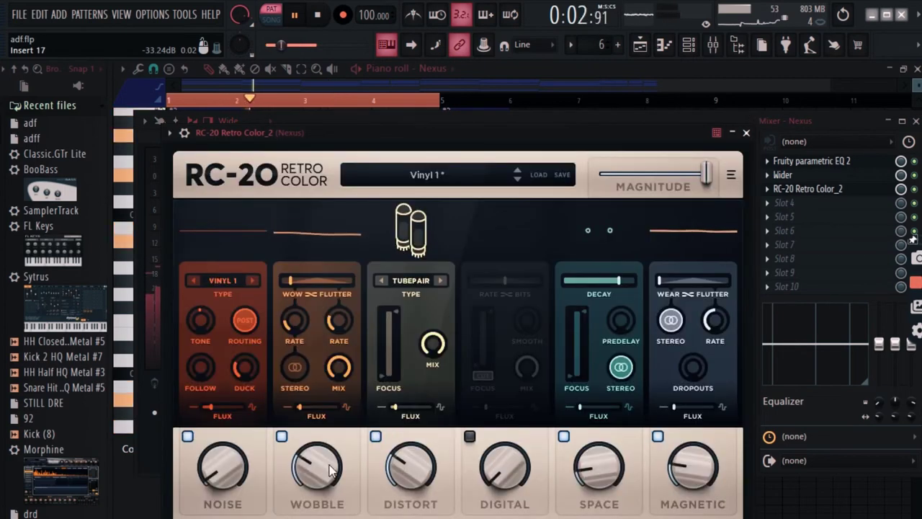
pyautogui.scroll(3, 318, 463)
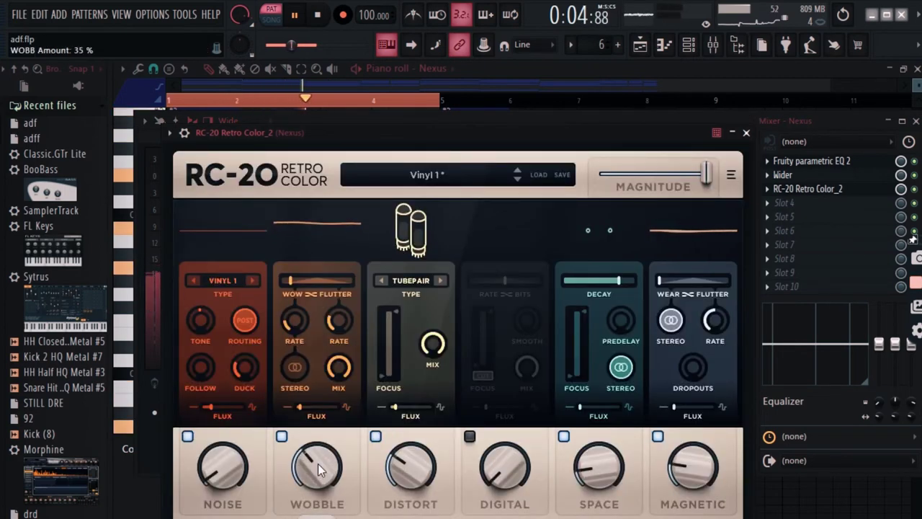
pyautogui.click(533, 68)
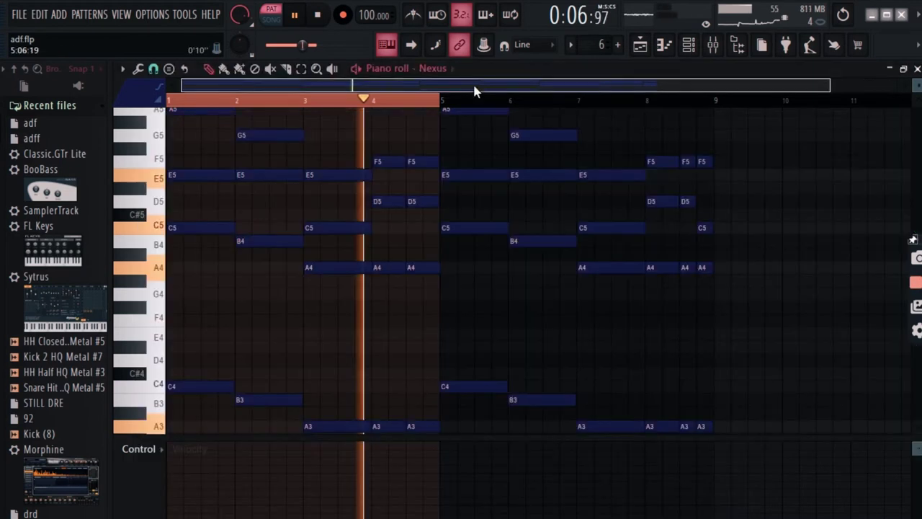
# - Open the Snare Clap & Rim (3) pattern from the playlist in the piano roll and play it
pyautogui.click(640, 45)
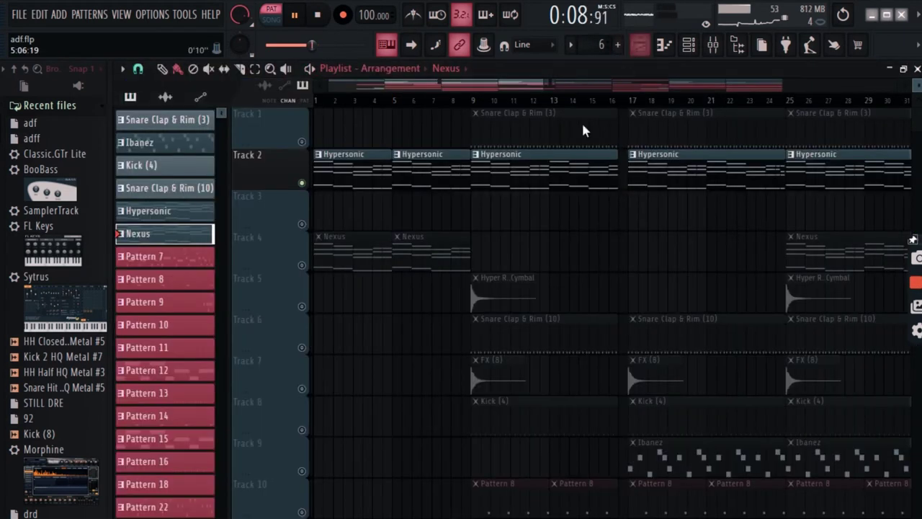
pyautogui.press('space')
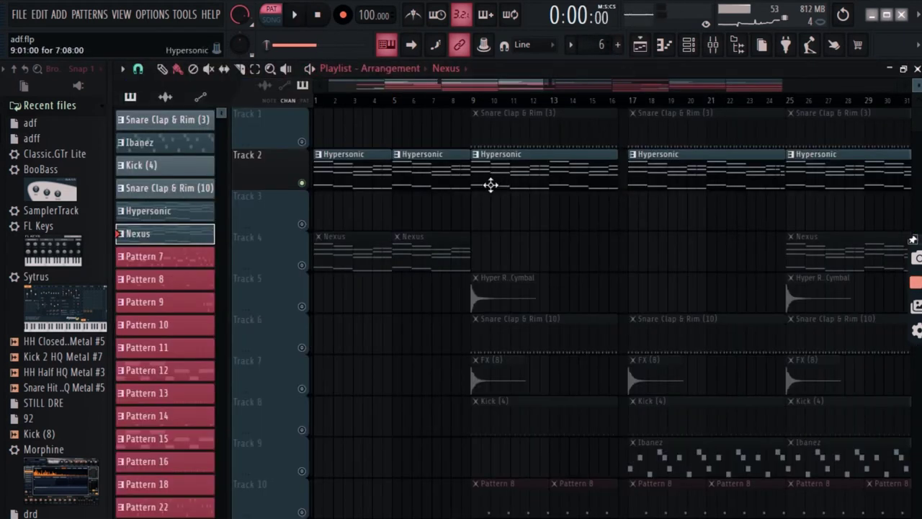
pyautogui.doubleClick(488, 130)
pyautogui.press('space')
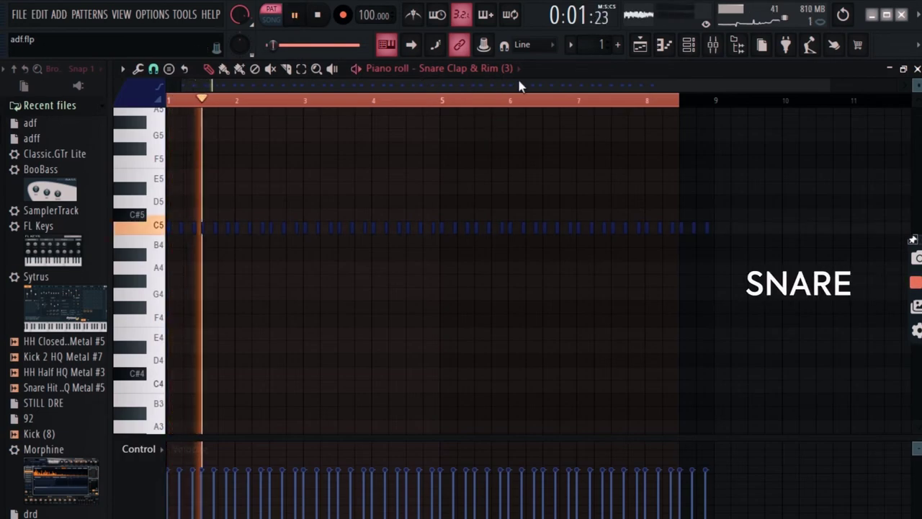
# - Return to the playlist and preview the Ibanez, Kick (4) and Snare Clap & Rim (10) patterns
pyautogui.click(640, 50)
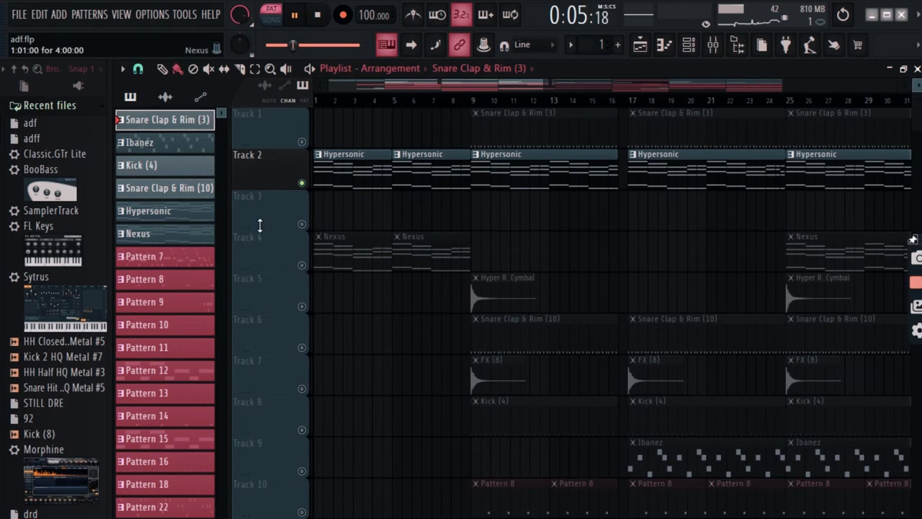
pyautogui.click(181, 153)
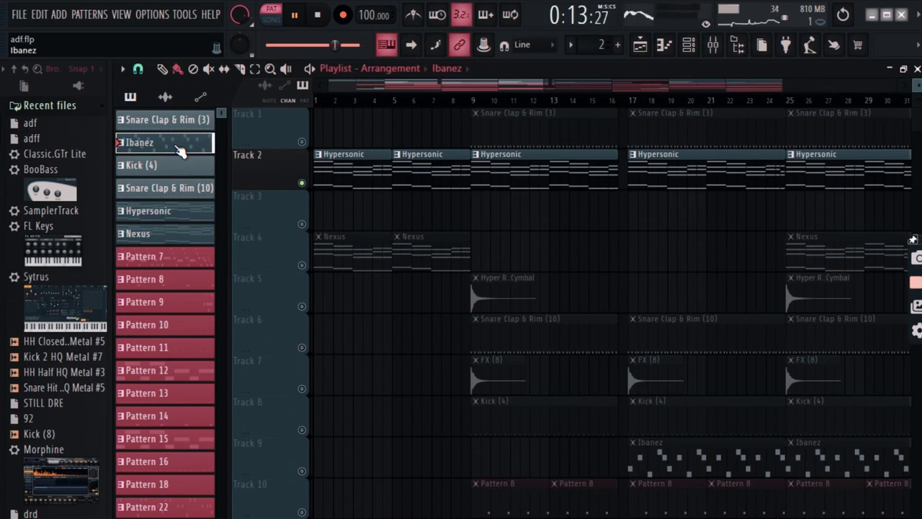
pyautogui.click(179, 166)
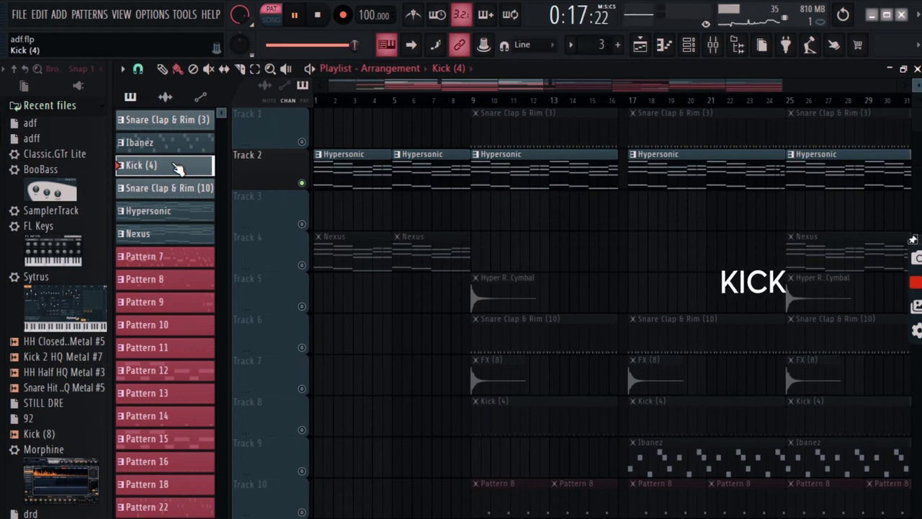
pyautogui.press('space')
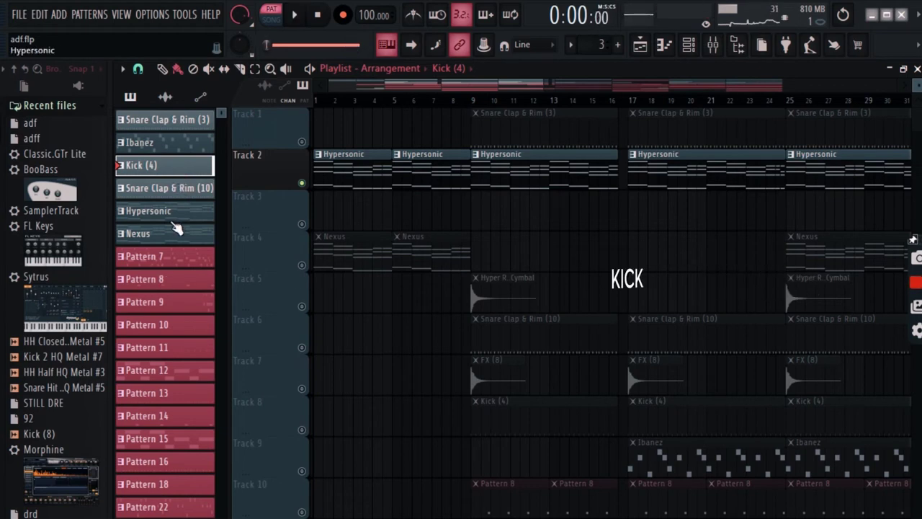
pyautogui.click(183, 195)
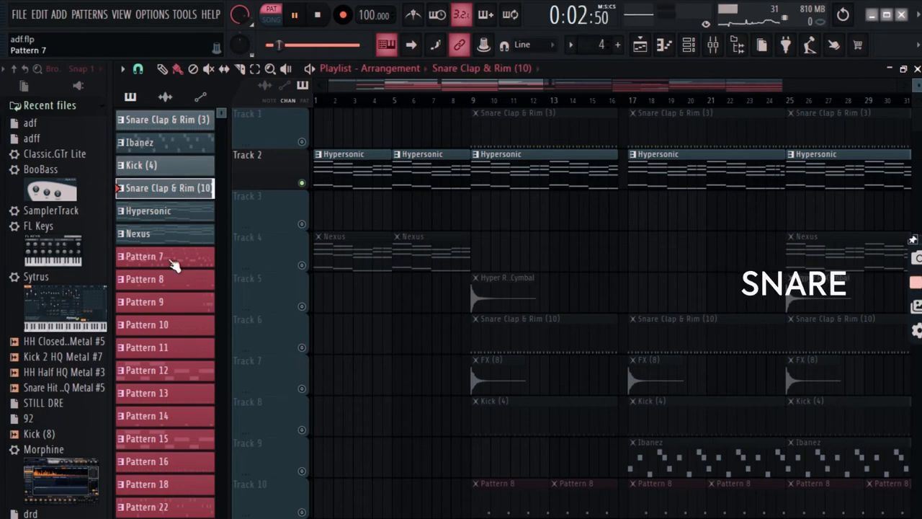
# - Preview Patterns 7 through 12 in sequence
pyautogui.click(176, 261)
pyautogui.press('space')
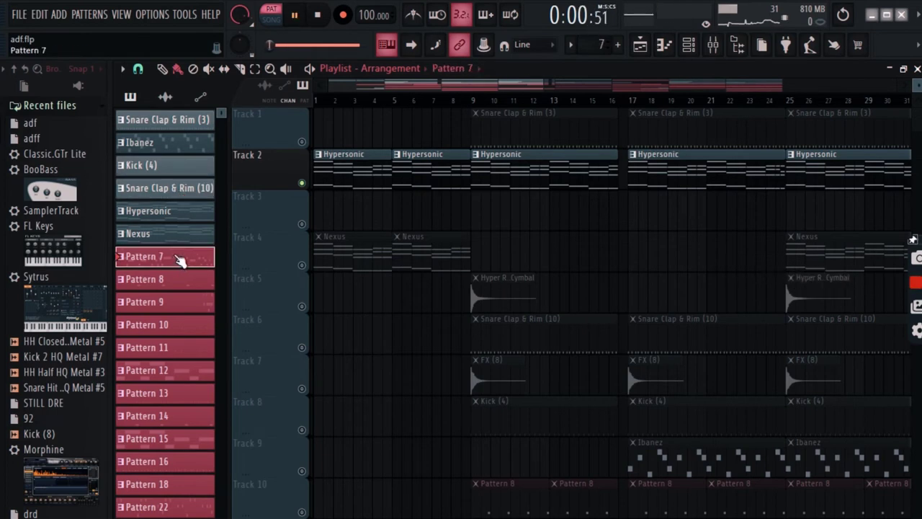
pyautogui.click(176, 281)
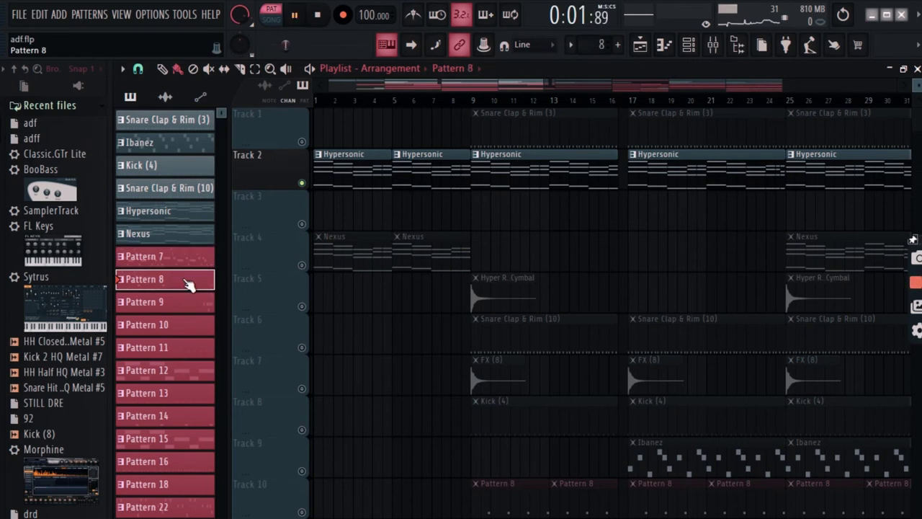
pyautogui.click(192, 305)
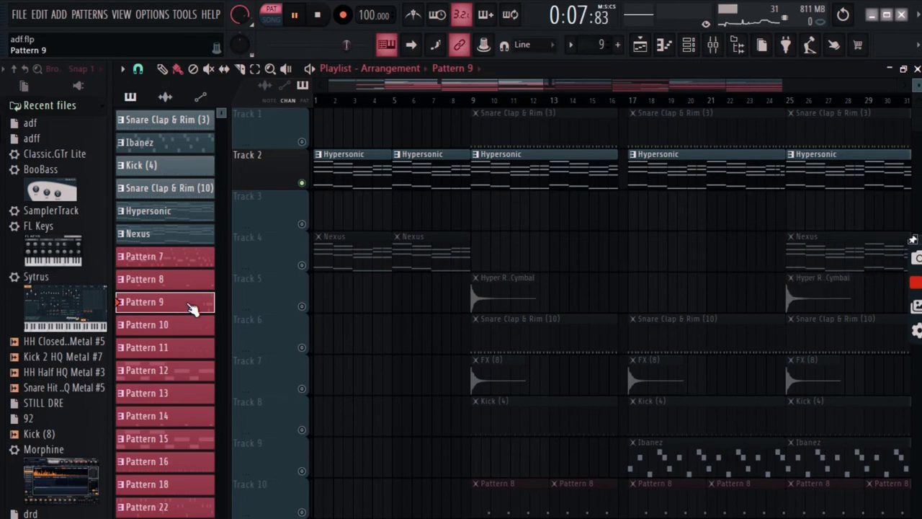
pyautogui.click(189, 330)
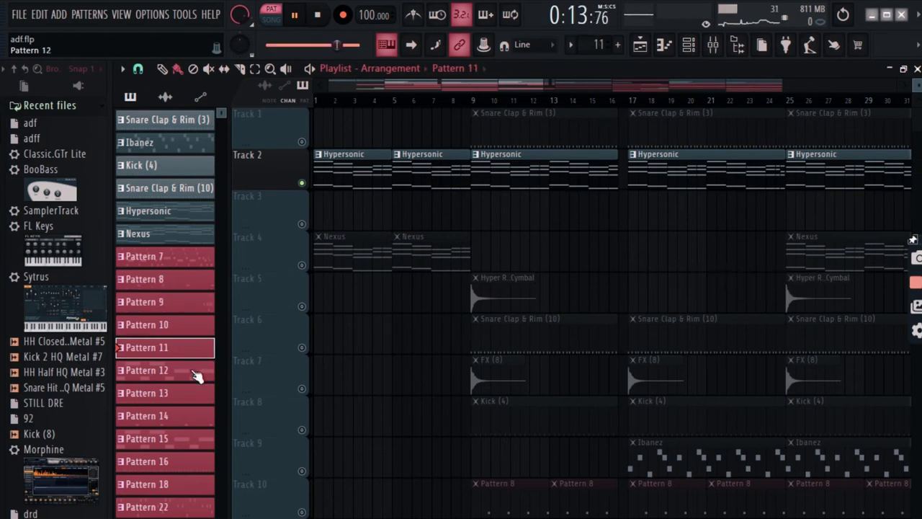
pyautogui.click(197, 375)
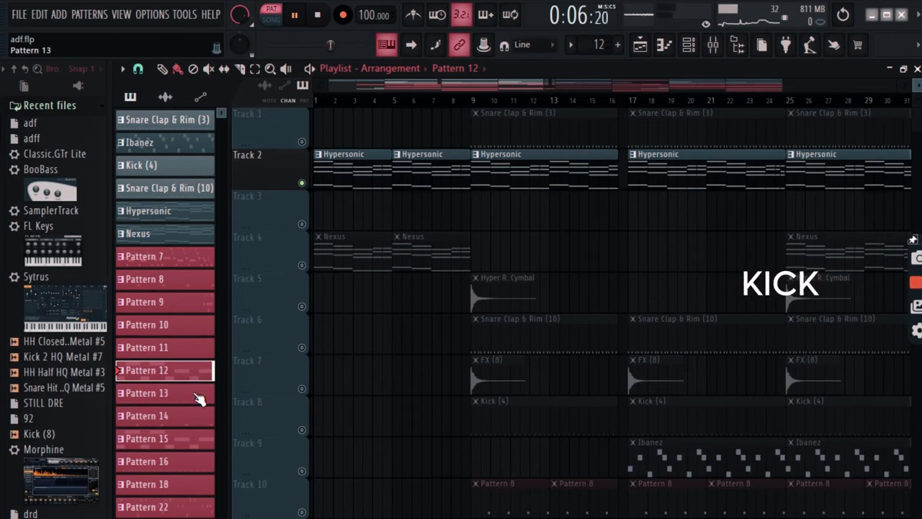
# - Preview Patterns 13, 14, 15, 16, 18 and 22 in sequence, and stop playback
pyautogui.click(199, 396)
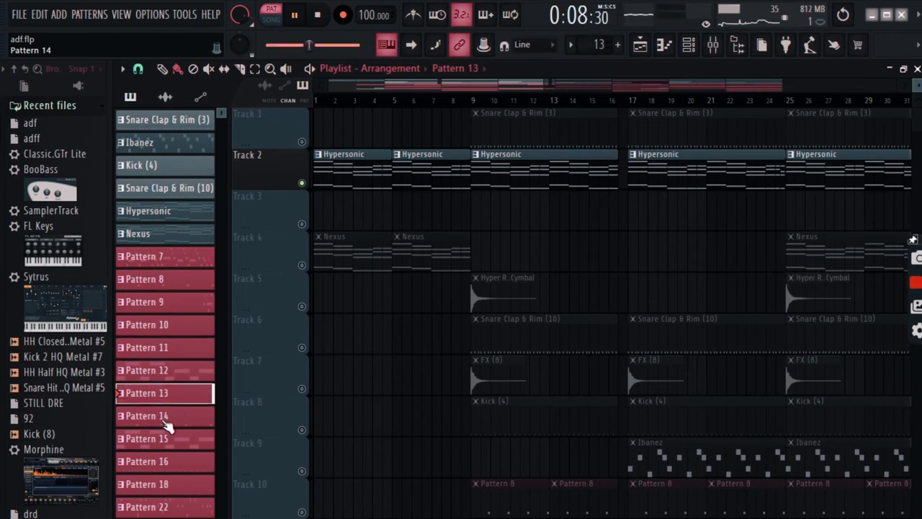
pyautogui.click(173, 419)
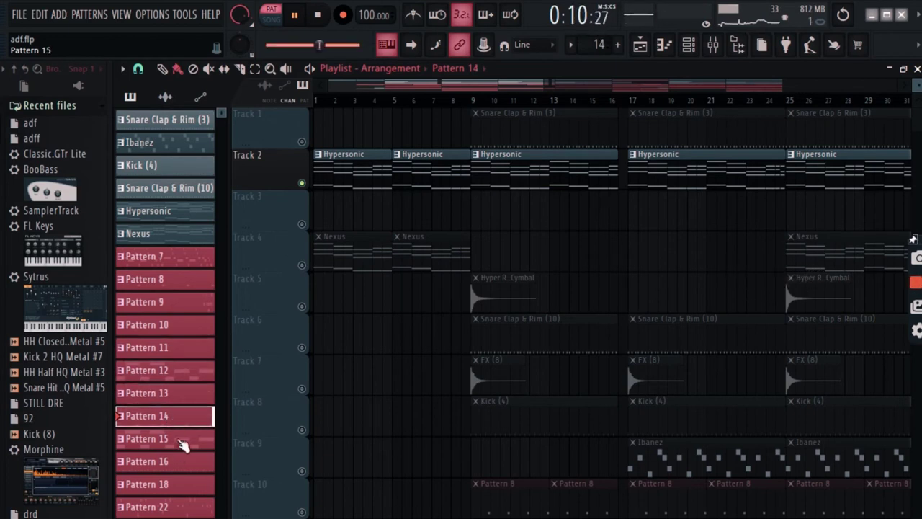
pyautogui.click(183, 444)
pyautogui.click(186, 467)
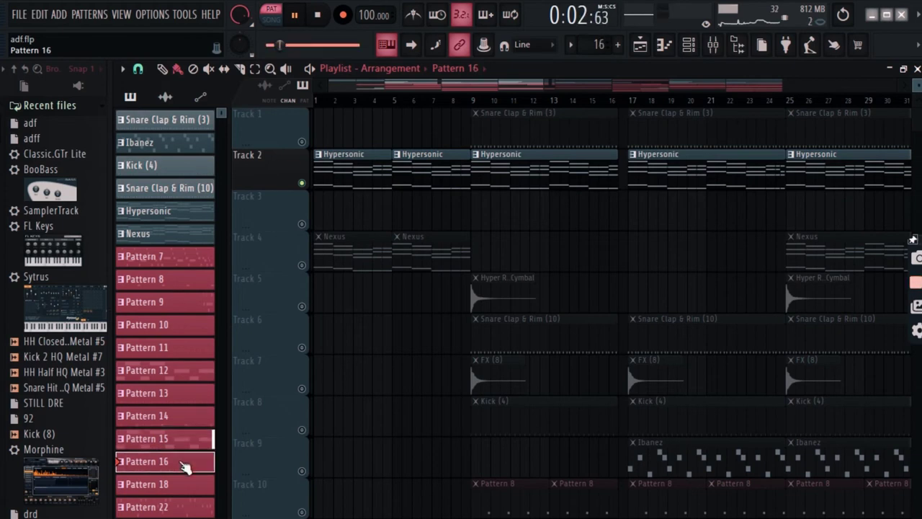
pyautogui.click(180, 485)
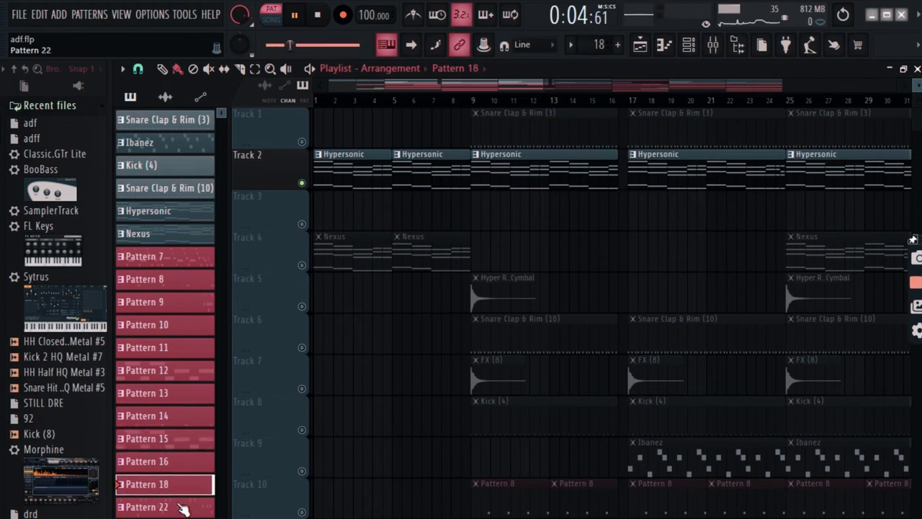
pyautogui.click(183, 507)
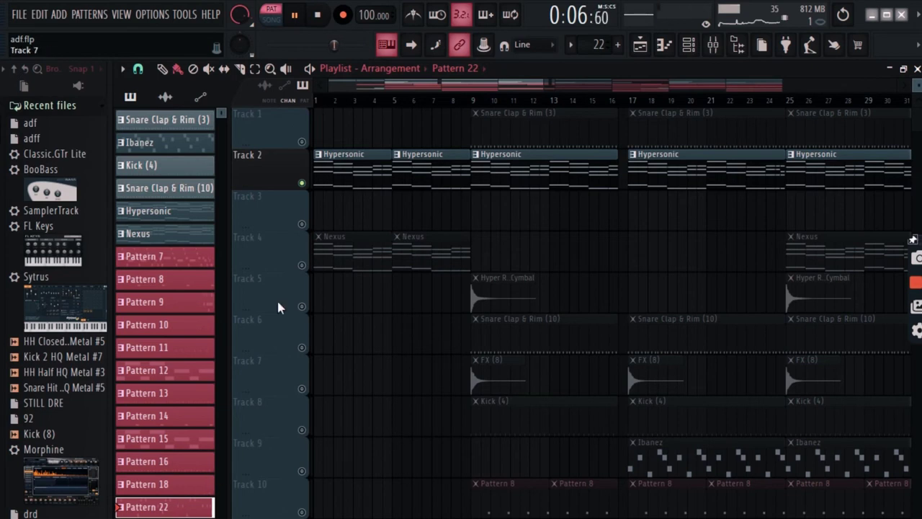
pyautogui.press('space')
# - Switch playback to song mode and unmute playlist tracks 4 through 10
pyautogui.press('l')
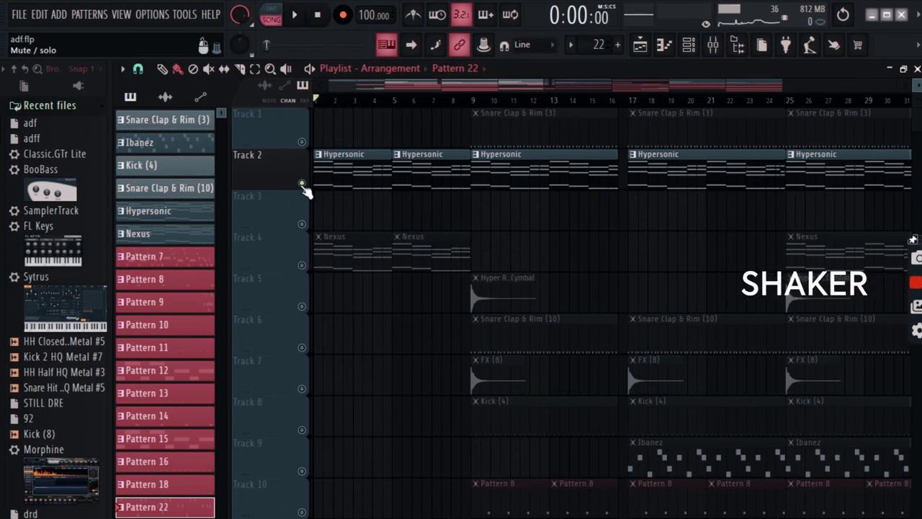
pyautogui.click(302, 264)
pyautogui.click(303, 307)
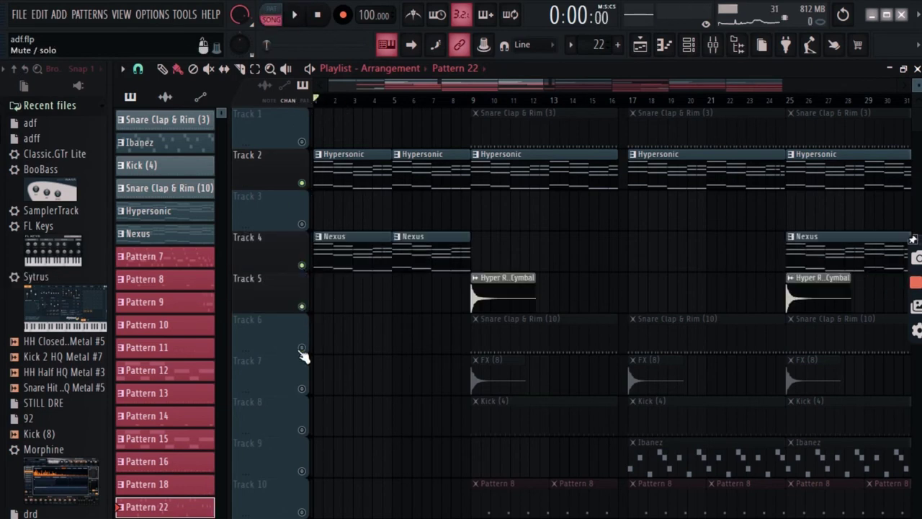
pyautogui.click(302, 347)
pyautogui.click(302, 389)
pyautogui.scroll(-2, 302, 382)
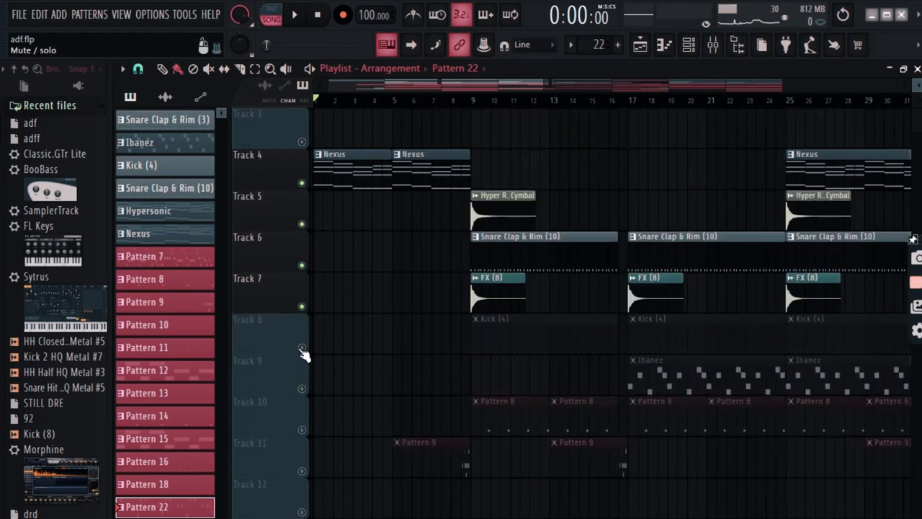
pyautogui.click(302, 347)
pyautogui.click(302, 430)
pyautogui.click(302, 389)
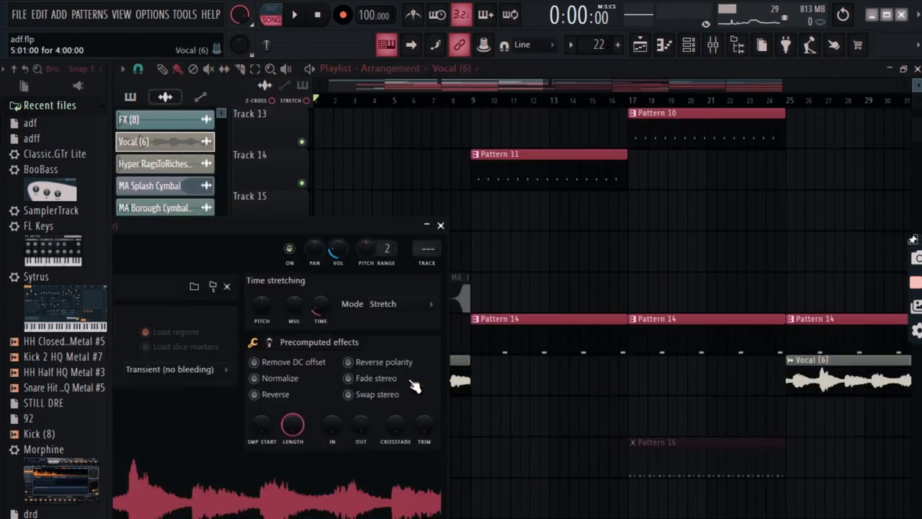
# - Unmute playlist tracks 21 and 23, which hold the Pattern 16 and Pattern 22 clips
pyautogui.moveTo(540, 85); pyautogui.dragTo(792, 187)
pyautogui.scroll(-1, 302, 454)
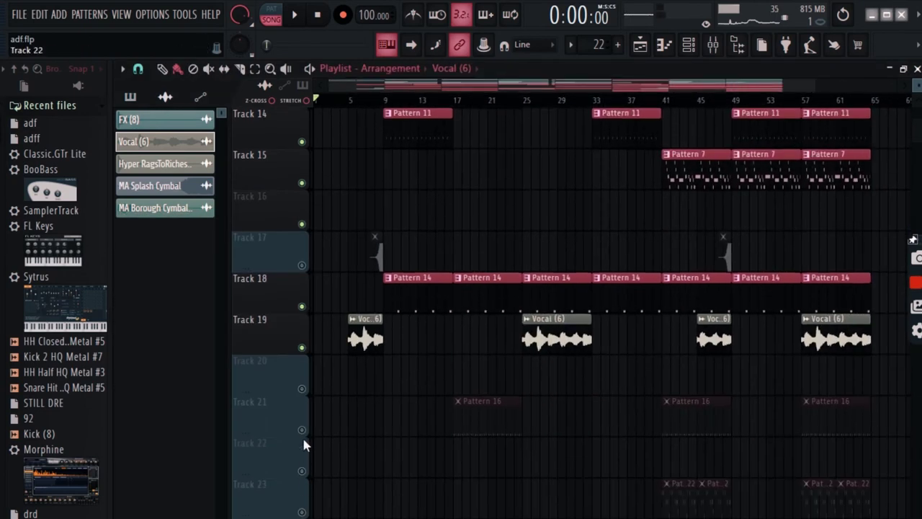
pyautogui.click(302, 430)
pyautogui.scroll(-2, 317, 440)
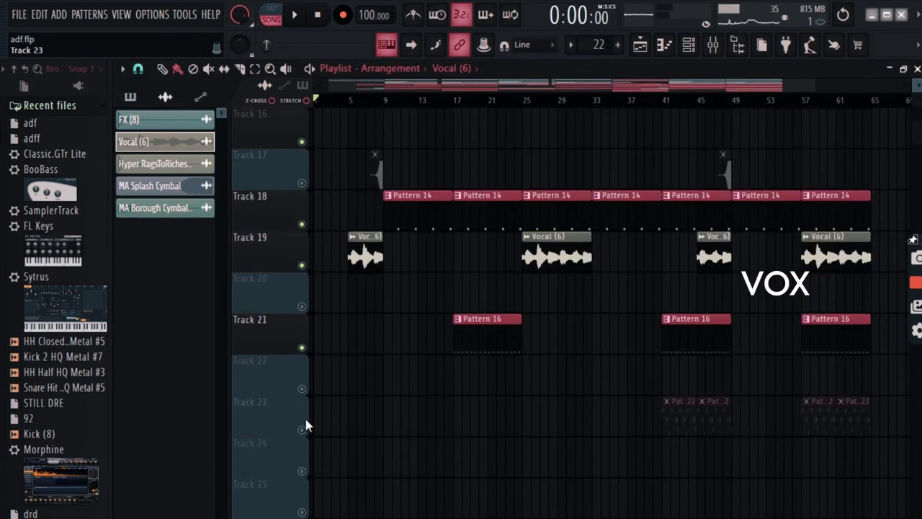
pyautogui.click(306, 431)
# - Unmute playlist tracks 17, 12 and 1, and play the arrangement from the start
pyautogui.scroll(3, 634, 281)
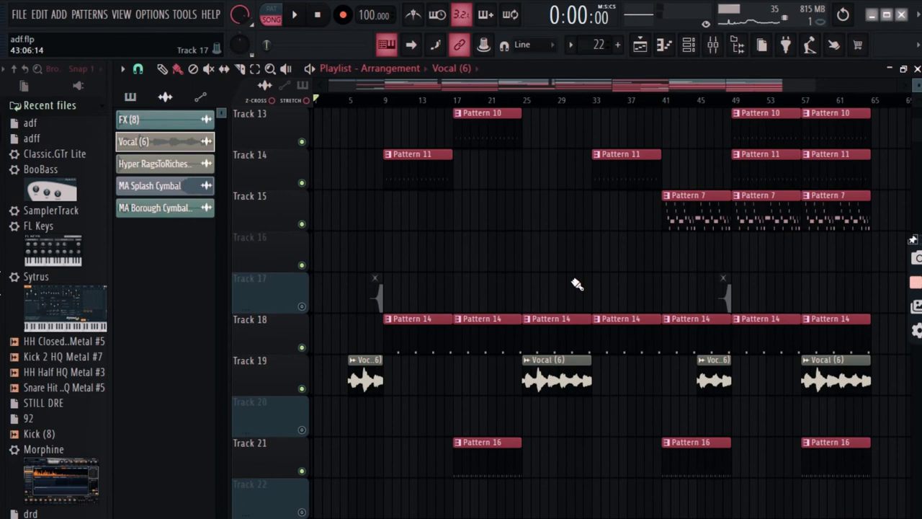
pyautogui.click(301, 307)
pyautogui.scroll(4, 584, 288)
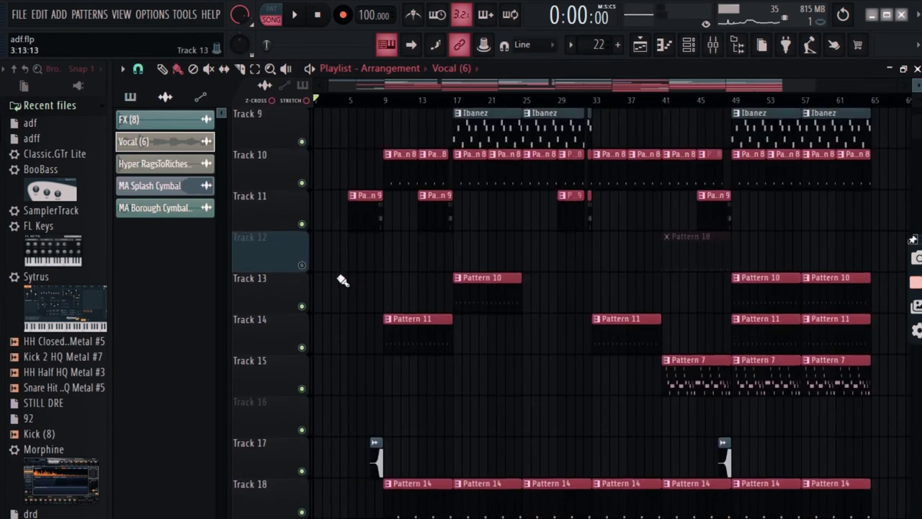
pyautogui.click(303, 265)
pyautogui.scroll(8, 540, 294)
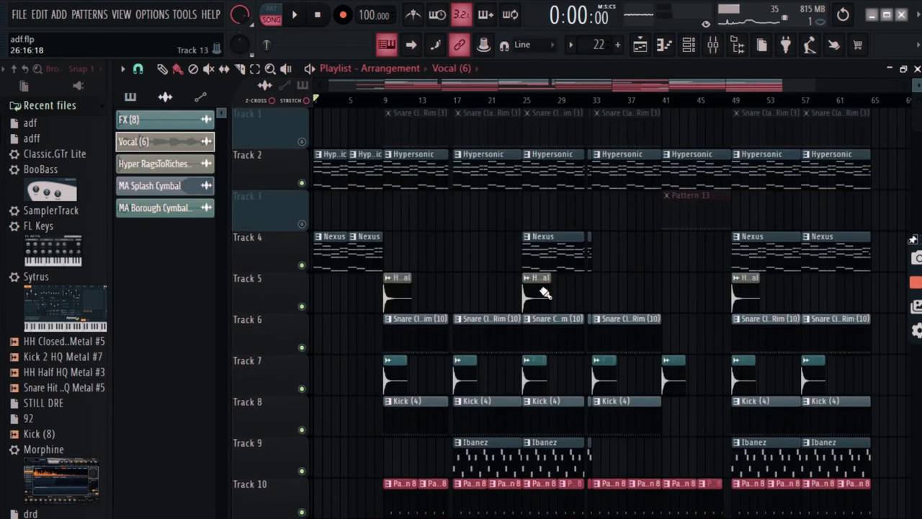
pyautogui.click(302, 141)
pyautogui.press('space')
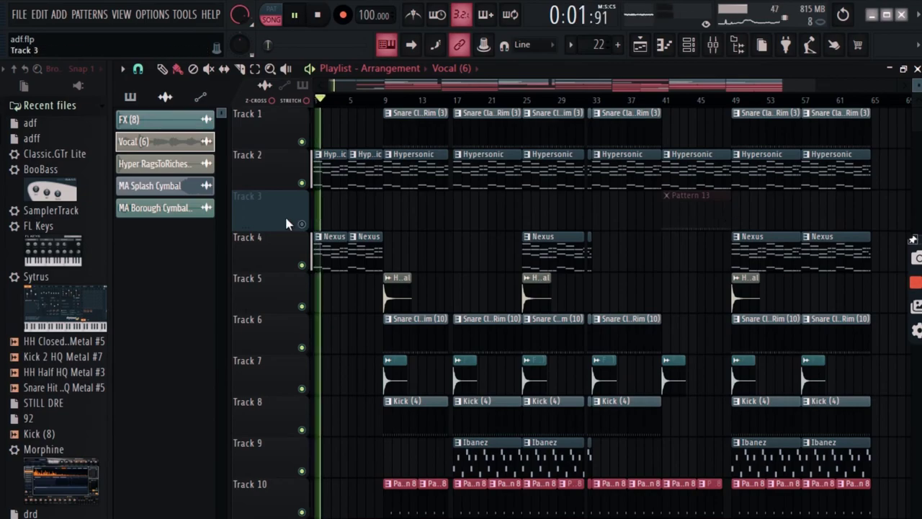
# - Unmute playlist track 3, which holds the Pattern 13 clip
pyautogui.click(301, 223)
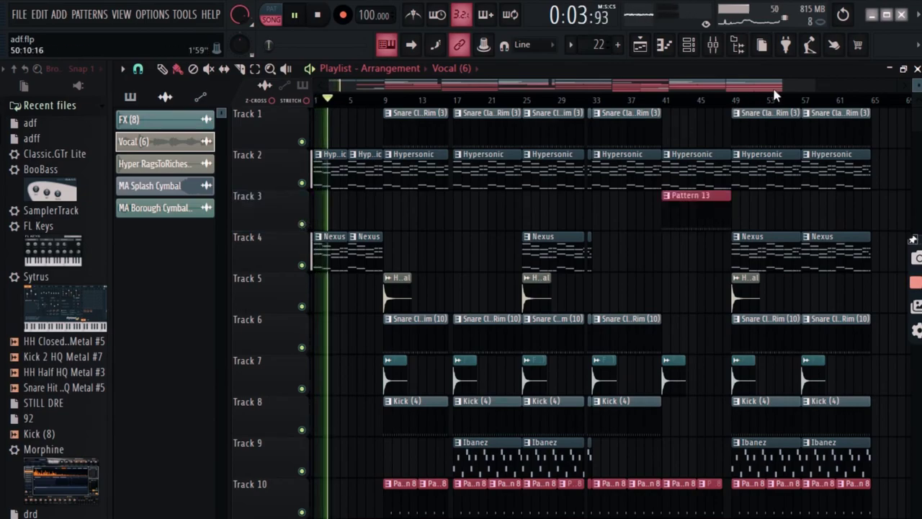
pyautogui.scroll(-3, 770, 96)
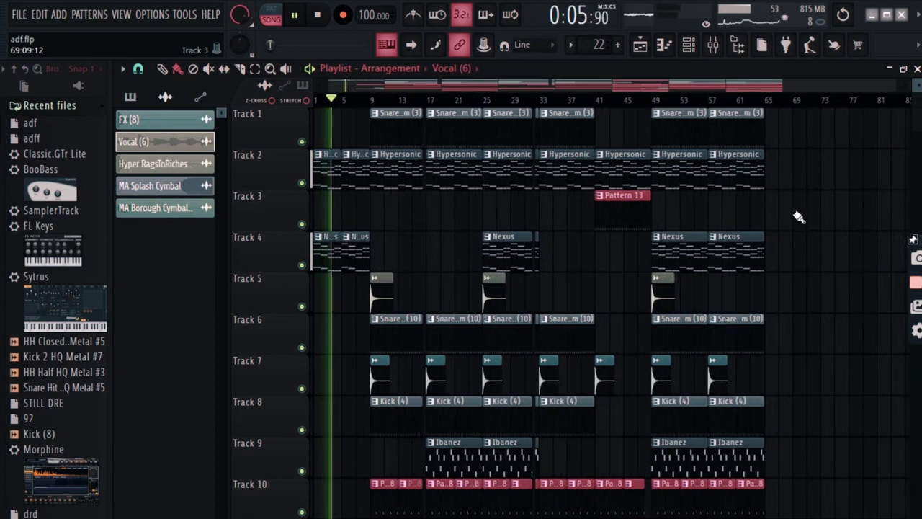
# - Examine the clip layout on playlist tracks 1 through 23 while the full arrangement plays, and stop playback
pyautogui.scroll(-7, 803, 209)
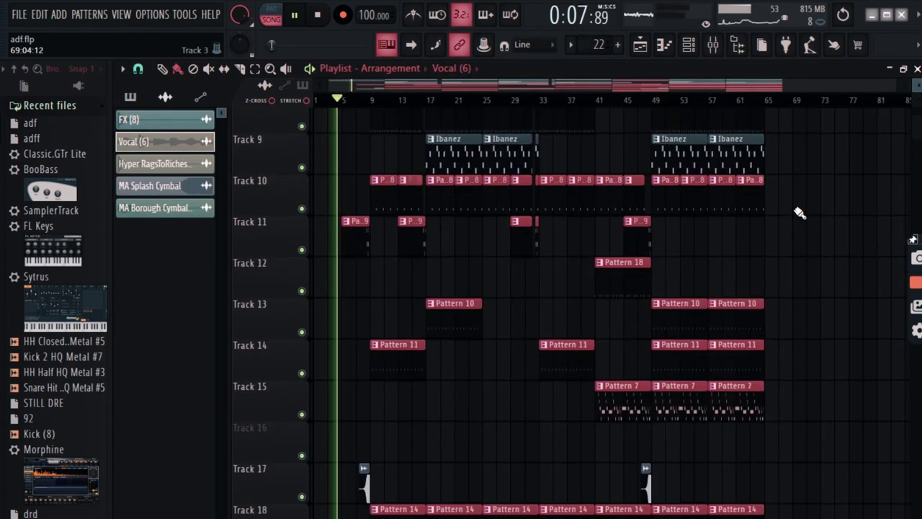
pyautogui.scroll(-3, 800, 213)
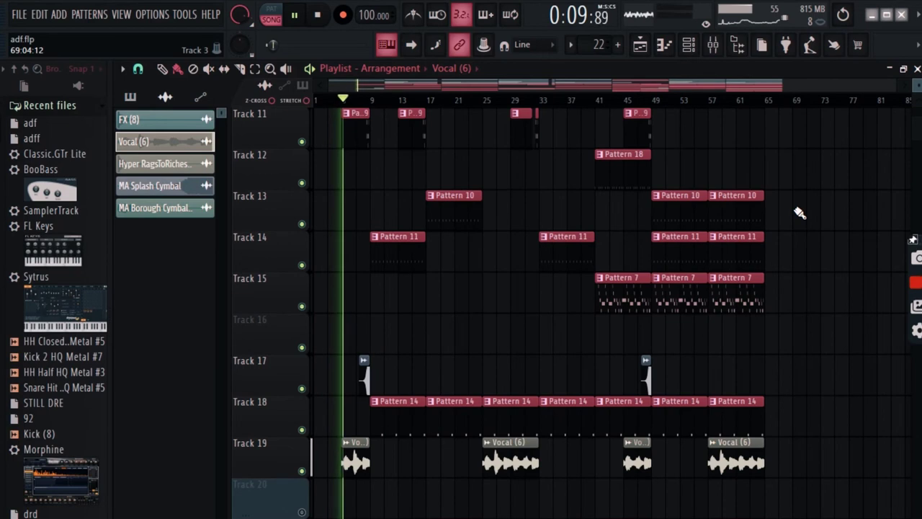
pyautogui.scroll(-4, 799, 212)
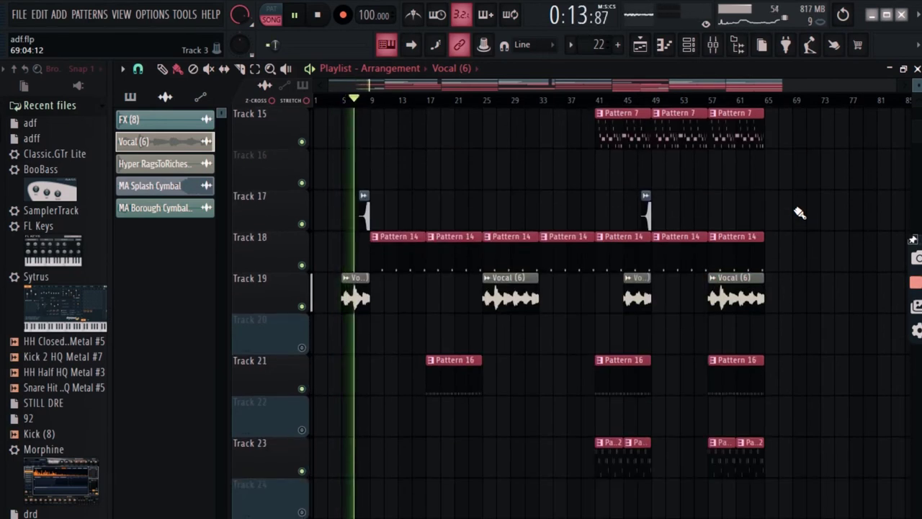
pyautogui.scroll(2, 482, 353)
pyautogui.scroll(6, 483, 353)
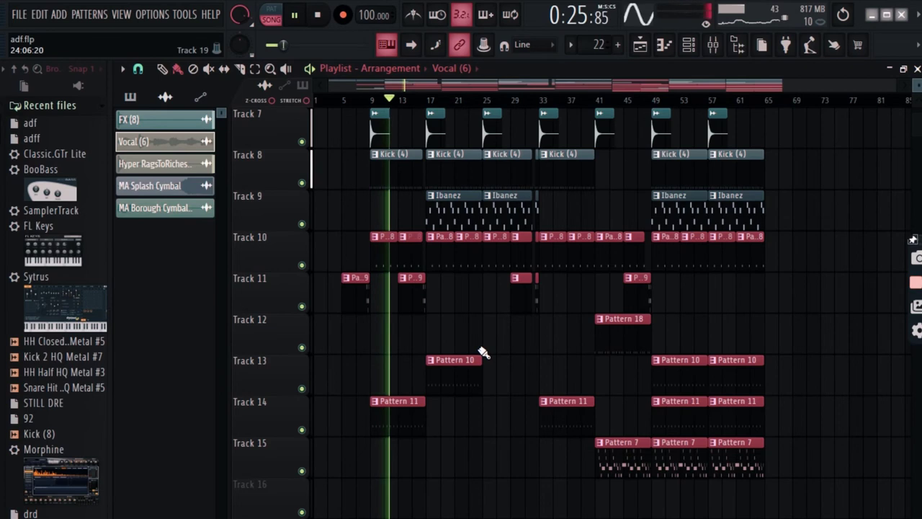
pyautogui.scroll(-1, 483, 352)
pyautogui.scroll(-4, 483, 352)
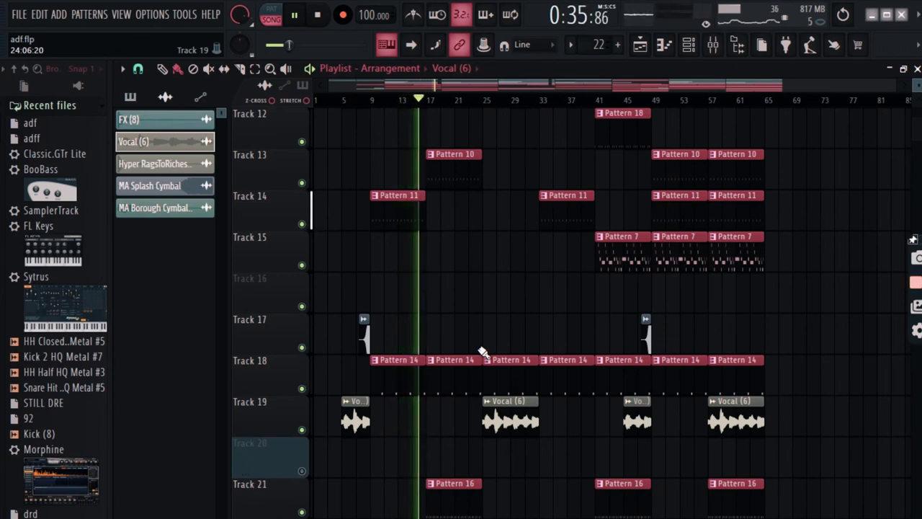
pyautogui.scroll(-4, 483, 352)
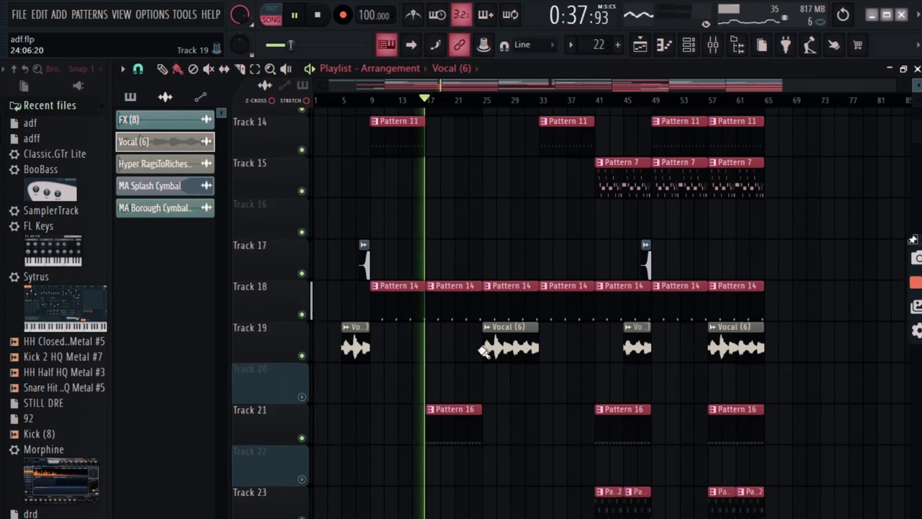
pyautogui.scroll(3, 483, 350)
pyautogui.scroll(6, 483, 352)
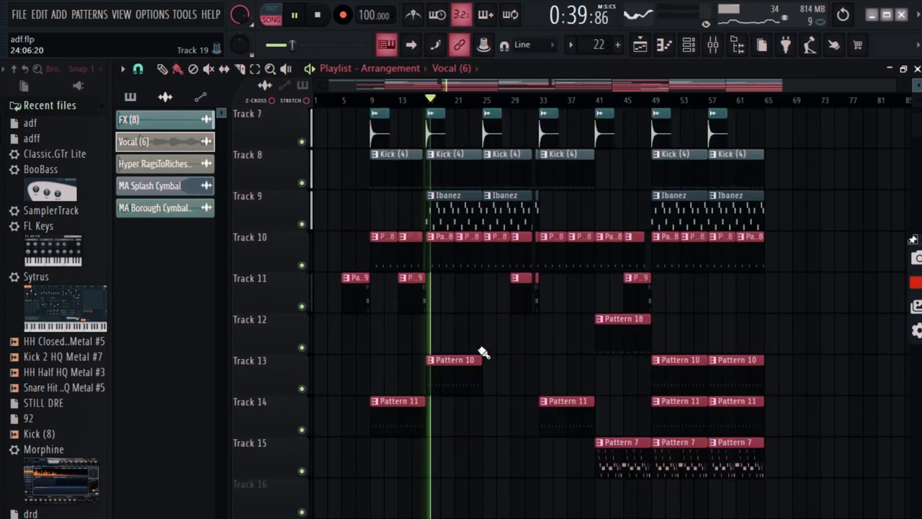
pyautogui.scroll(2, 483, 352)
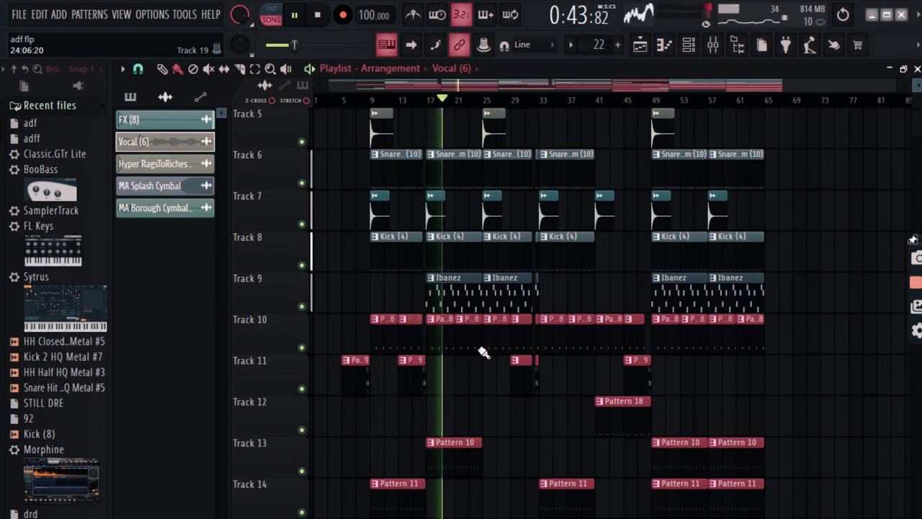
pyautogui.scroll(1, 483, 351)
pyautogui.scroll(2, 483, 351)
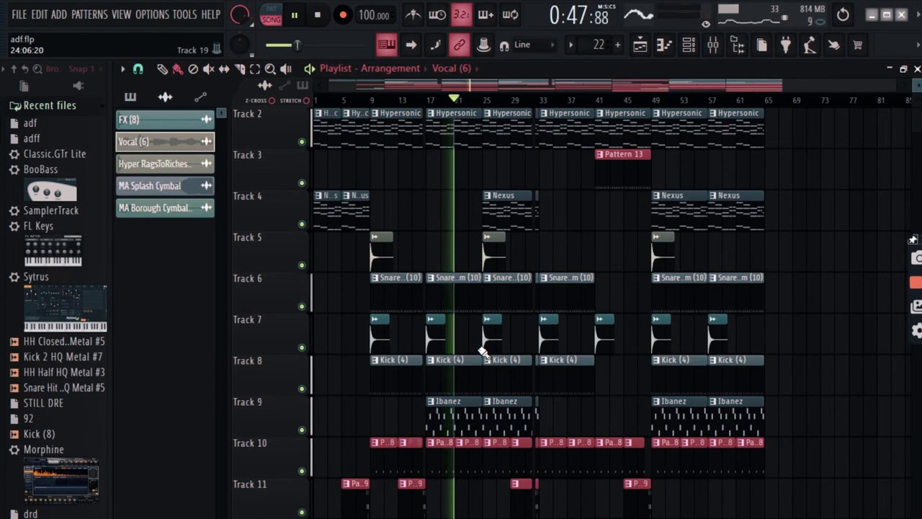
pyautogui.scroll(-2, 484, 352)
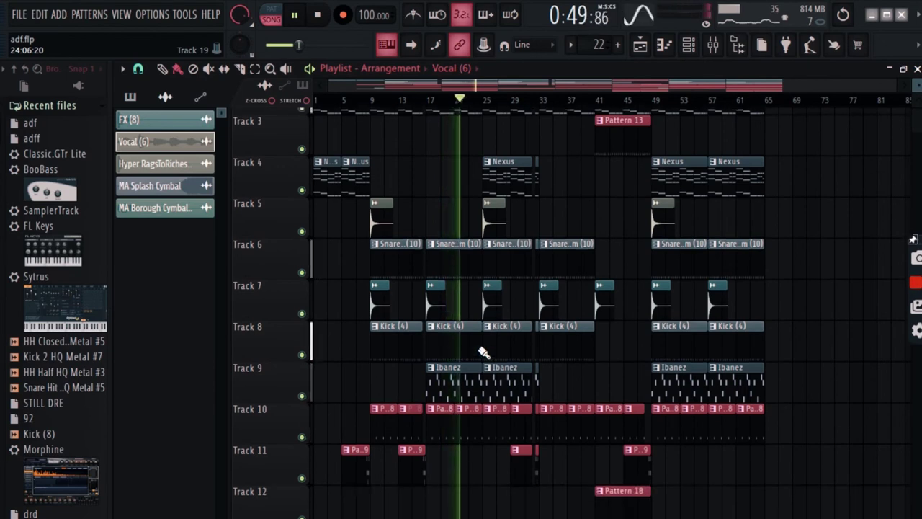
pyautogui.scroll(1, 483, 352)
pyautogui.scroll(2, 483, 352)
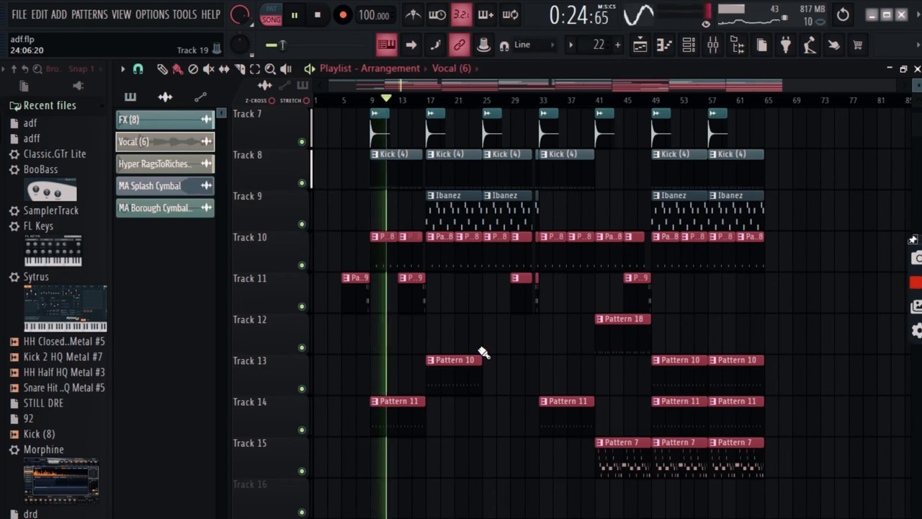
pyautogui.scroll(-1, 483, 352)
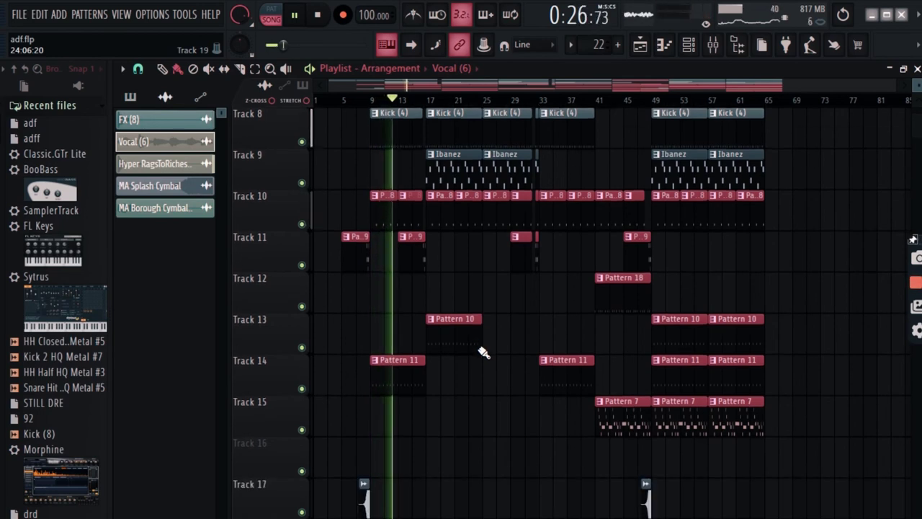
pyautogui.scroll(-1, 483, 352)
pyautogui.scroll(-3, 483, 352)
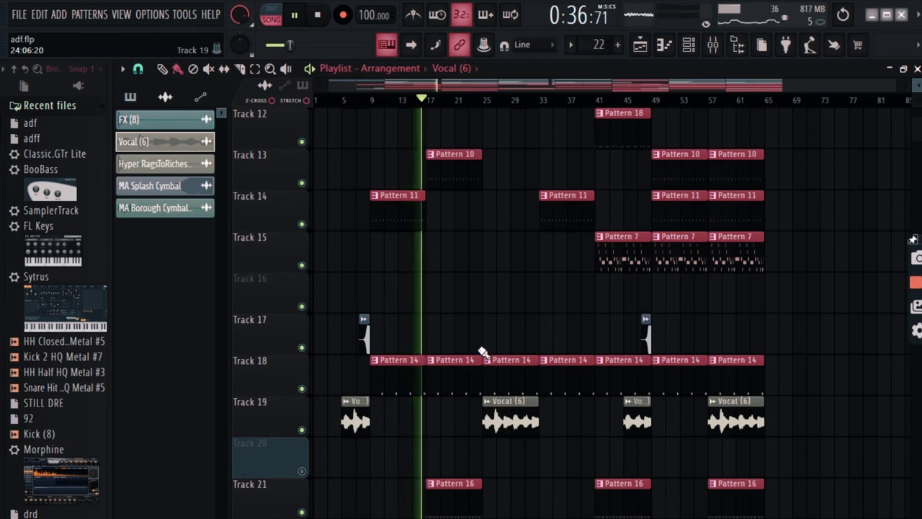
pyautogui.scroll(-4, 483, 353)
pyautogui.scroll(3, 483, 353)
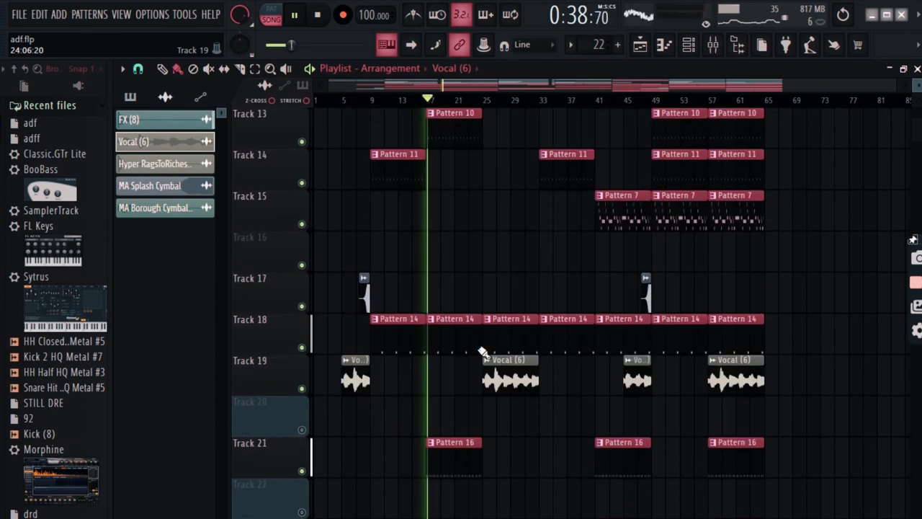
pyautogui.scroll(6, 483, 353)
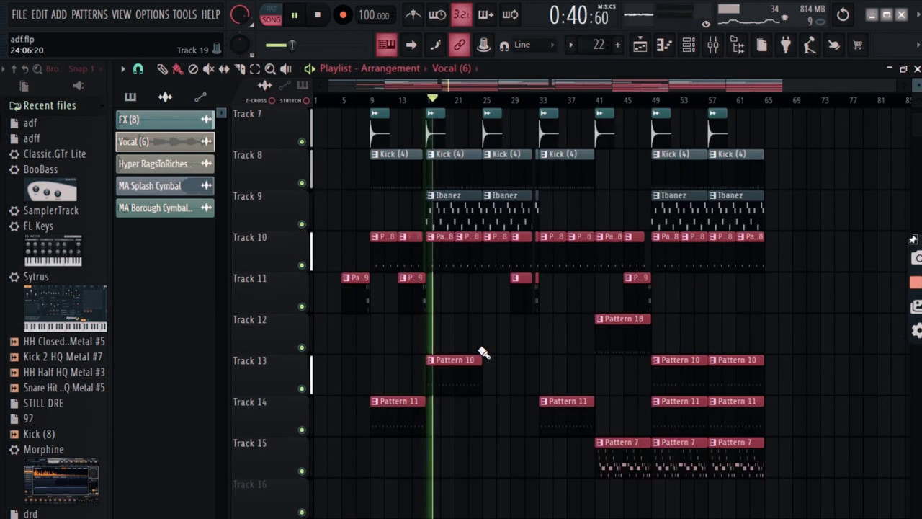
pyautogui.scroll(2, 483, 353)
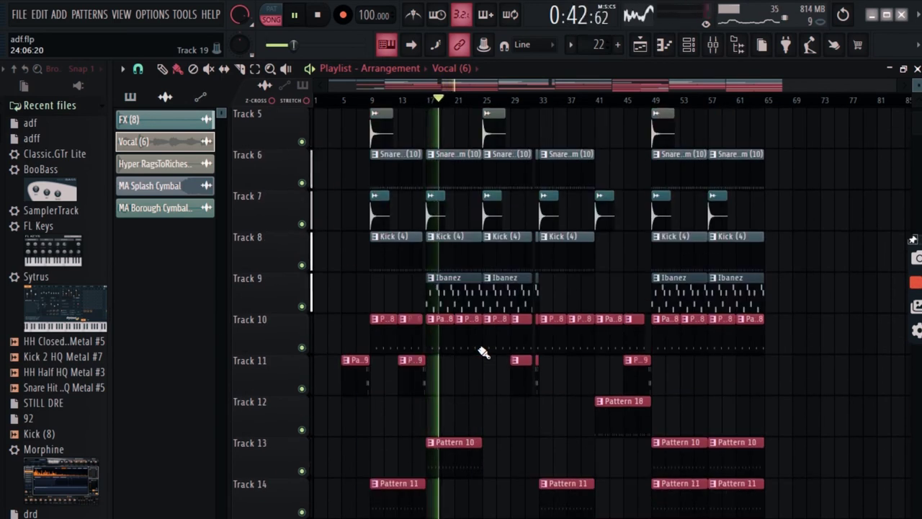
pyautogui.scroll(3, 482, 352)
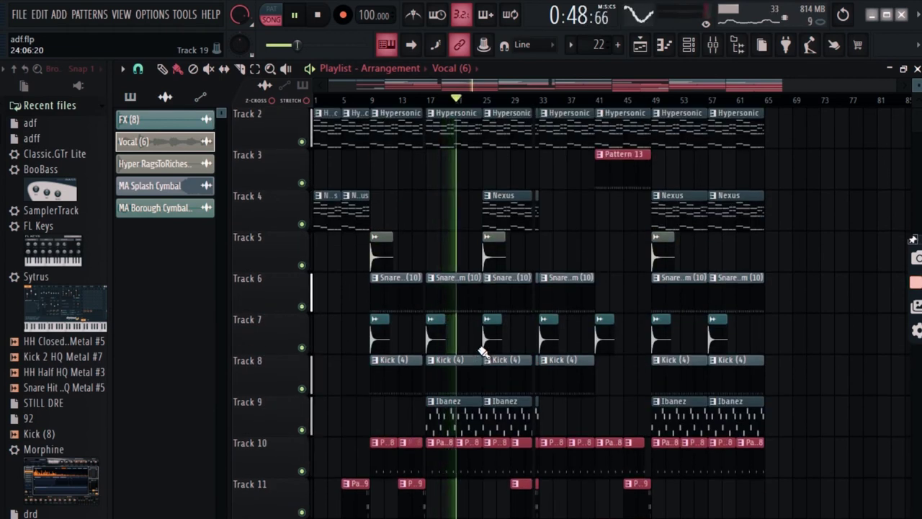
pyautogui.scroll(-2, 482, 352)
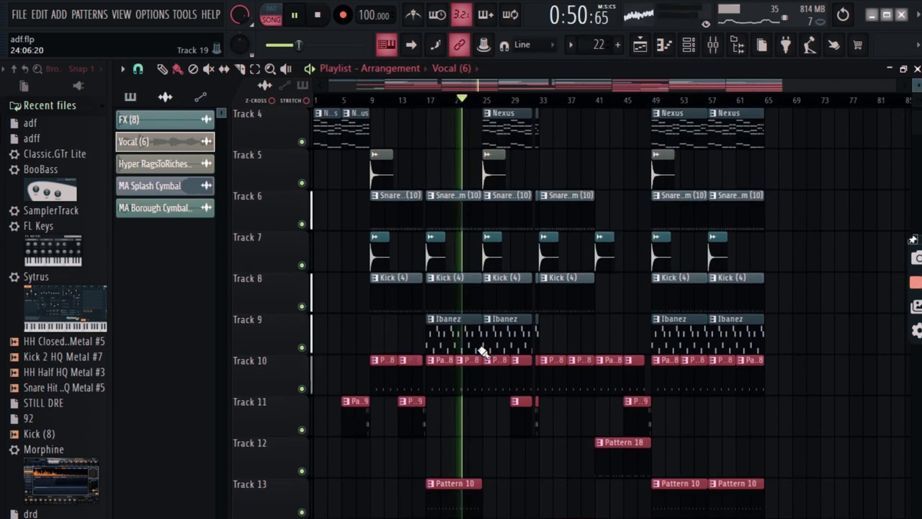
pyautogui.scroll(3, 482, 352)
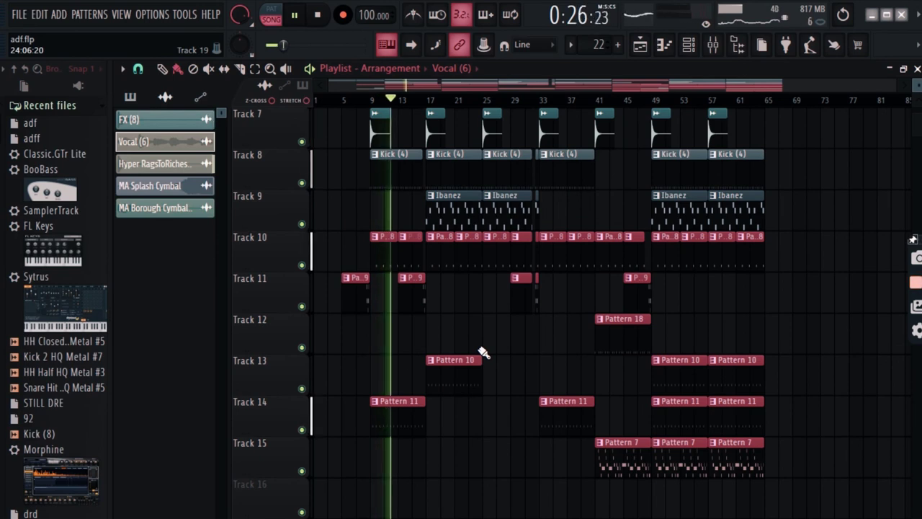
pyautogui.scroll(-1, 484, 353)
pyautogui.scroll(-4, 483, 352)
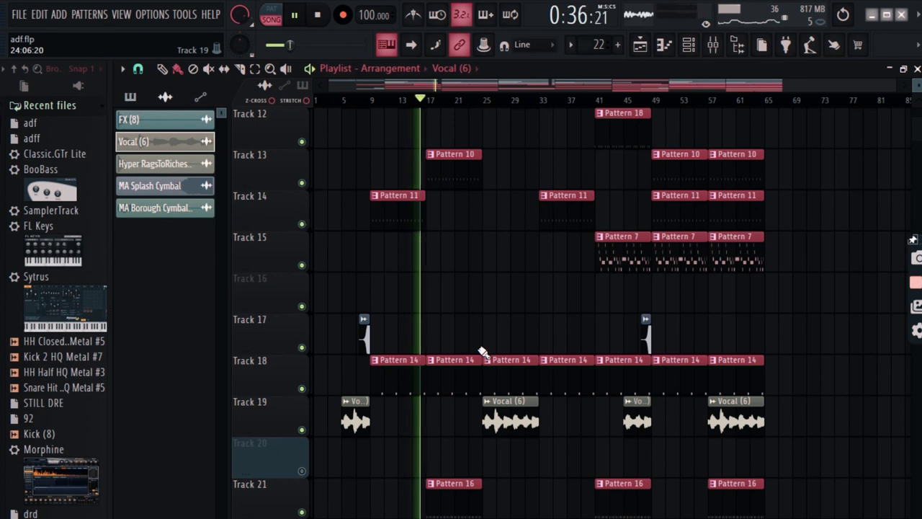
pyautogui.scroll(-4, 483, 353)
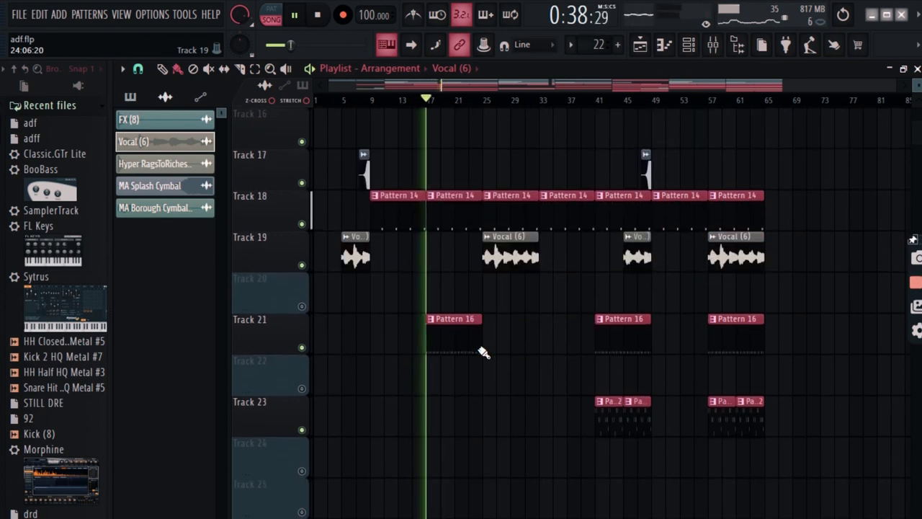
pyautogui.scroll(3, 483, 352)
pyautogui.scroll(6, 483, 353)
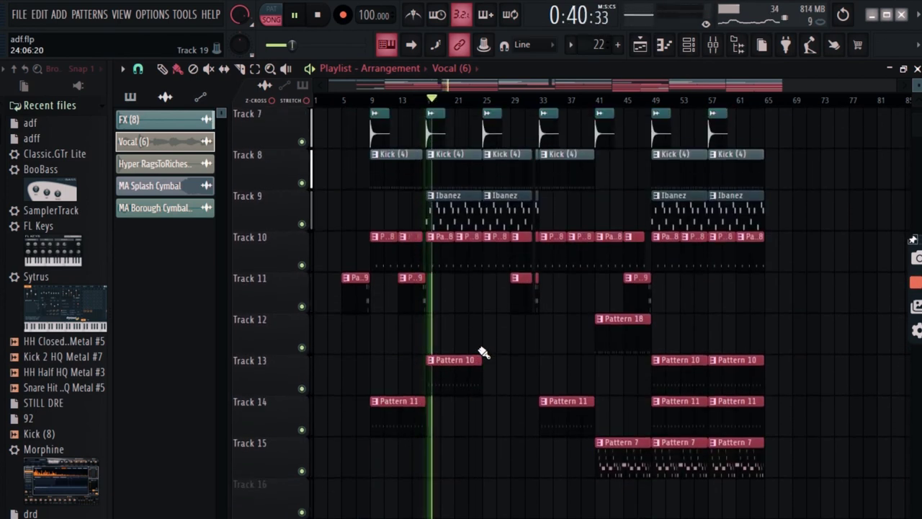
pyautogui.scroll(2, 483, 353)
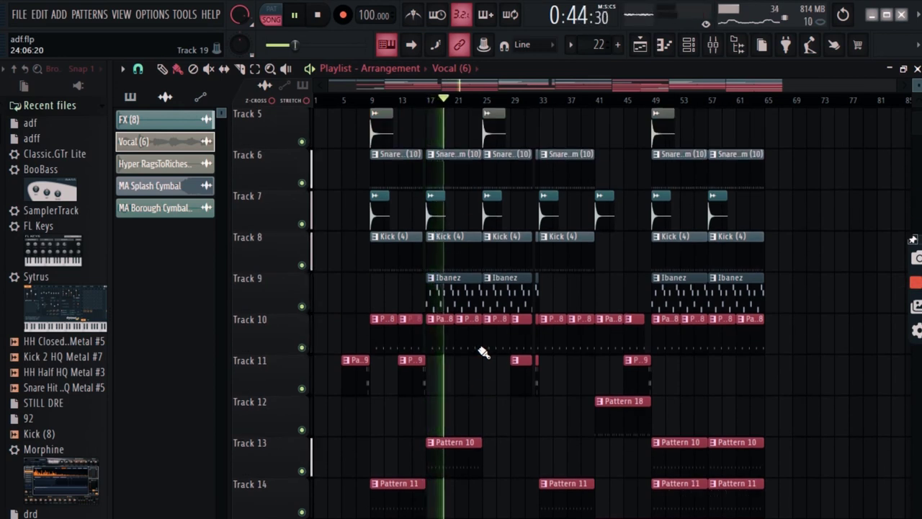
pyautogui.scroll(1, 483, 352)
pyautogui.scroll(2, 484, 352)
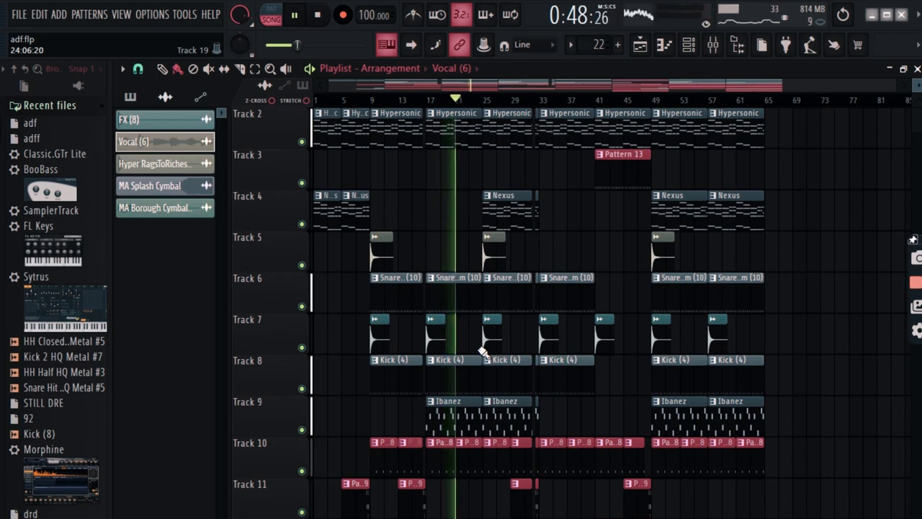
pyautogui.scroll(-2, 483, 352)
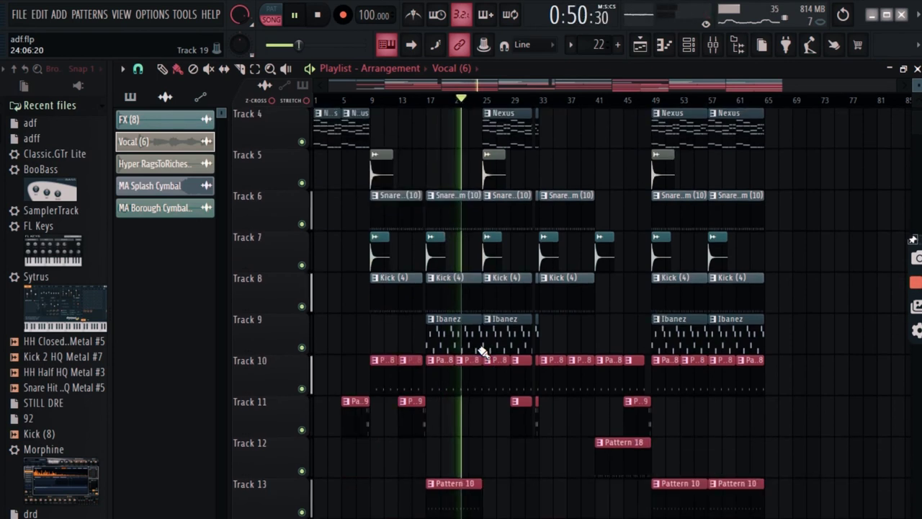
pyautogui.scroll(3, 484, 352)
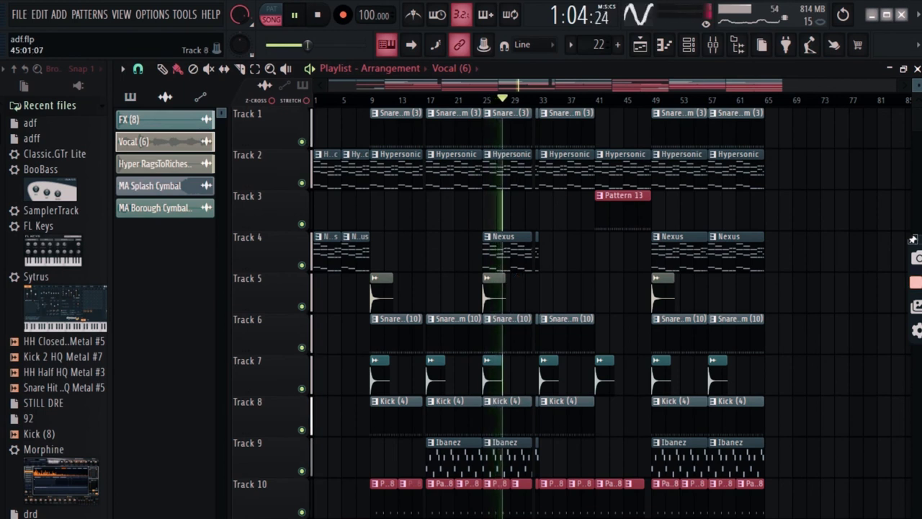
pyautogui.press('space')
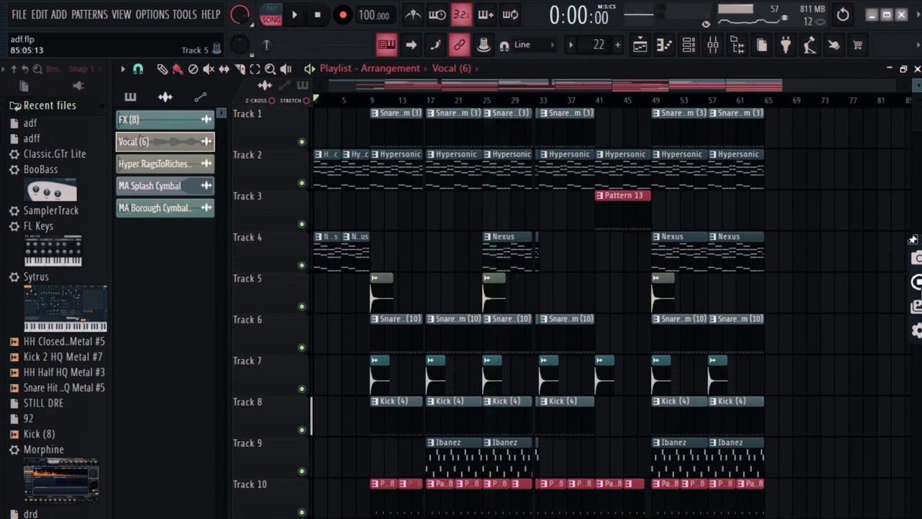